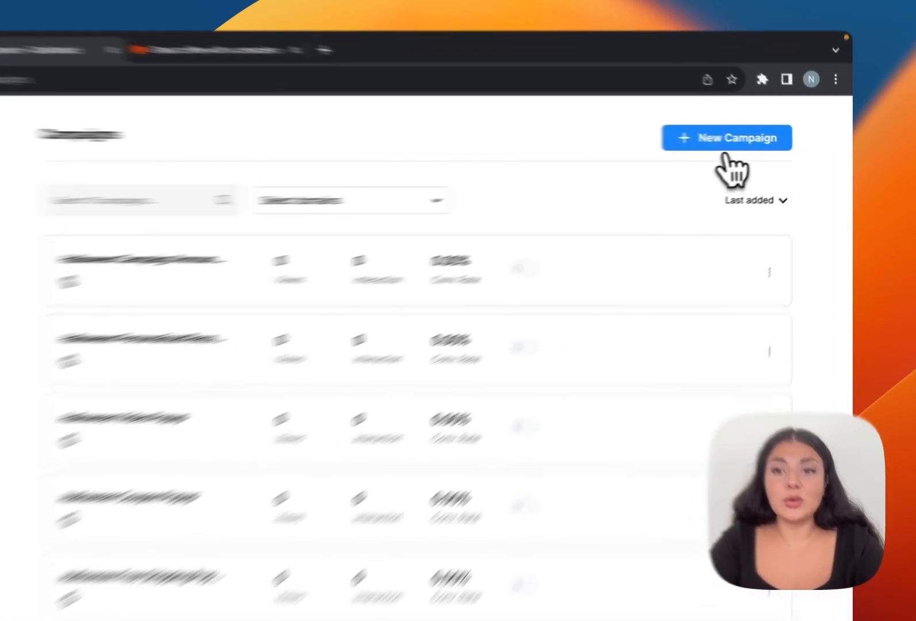
Create a new popup campaign named 'Hubspot' and browse the template gallery by Industries.
click(756, 147)
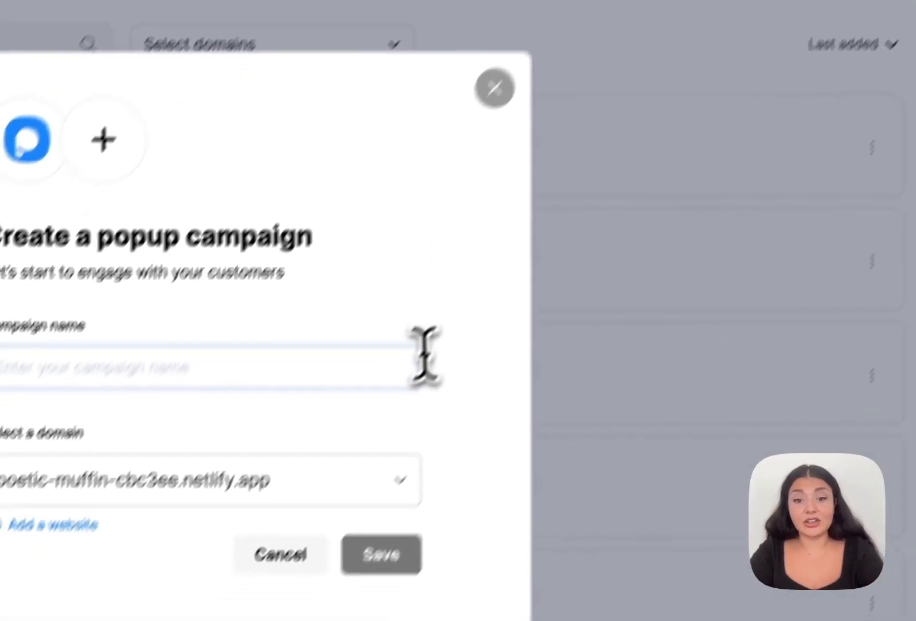
click(285, 528)
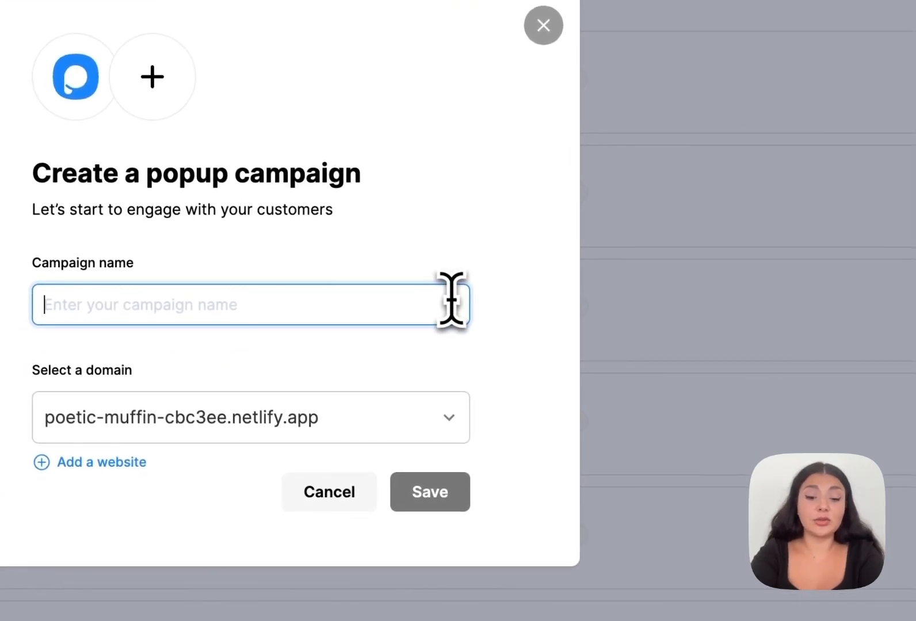
text(Hubspo)
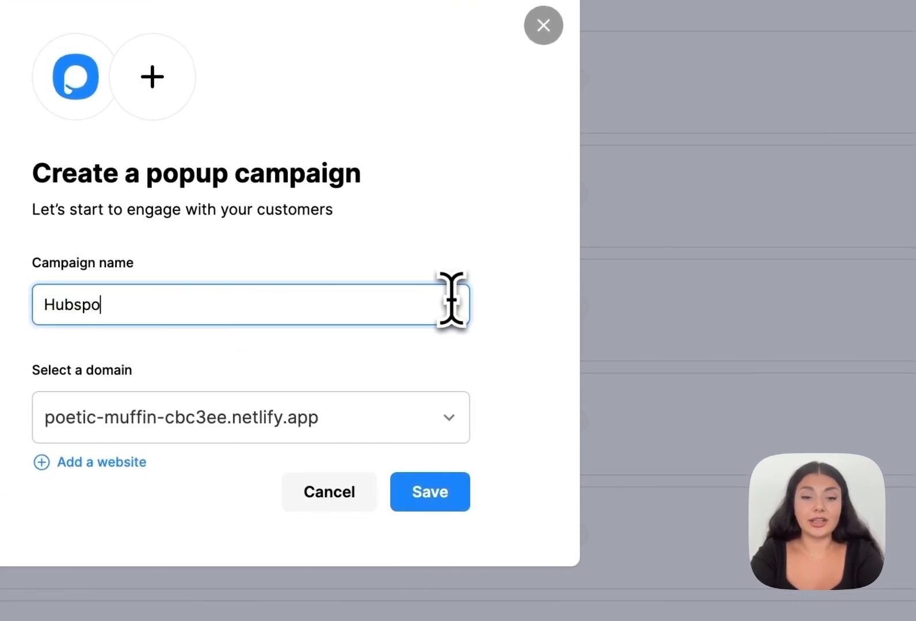
text(t)
click(430, 492)
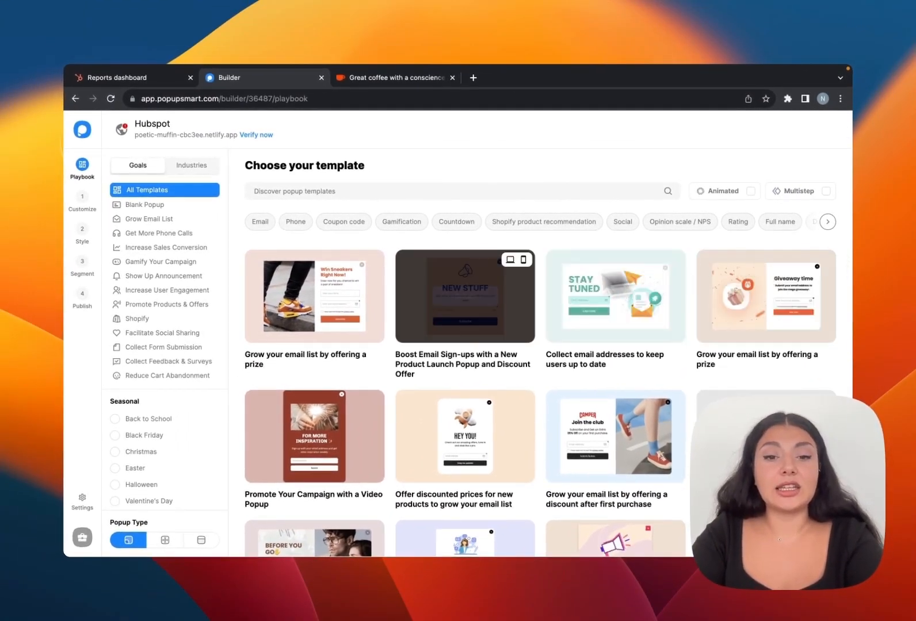
mouse_move(453, 303)
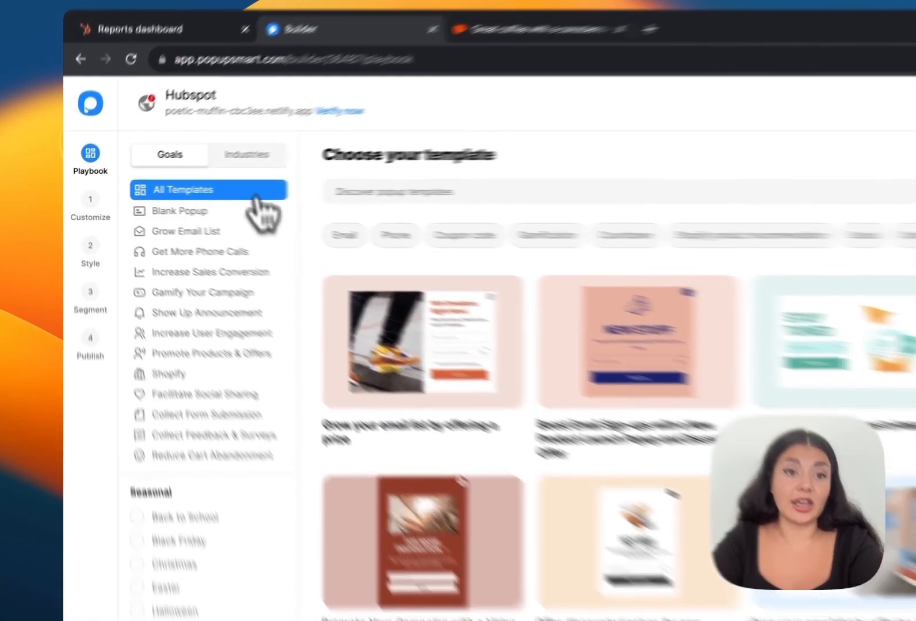
click(191, 165)
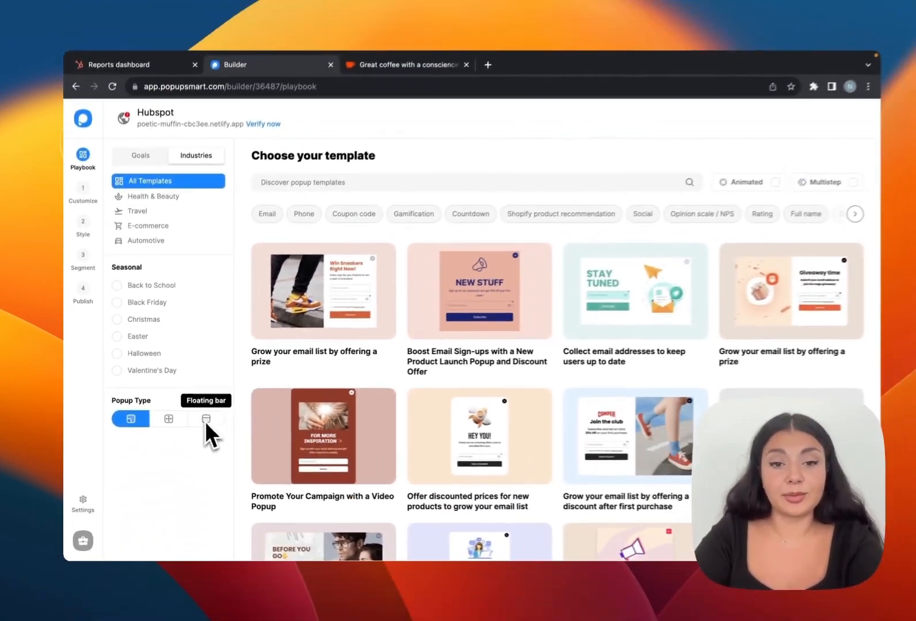
Choose the Boost Email Sign-ups template for the campaign.
mouse_move(513, 305)
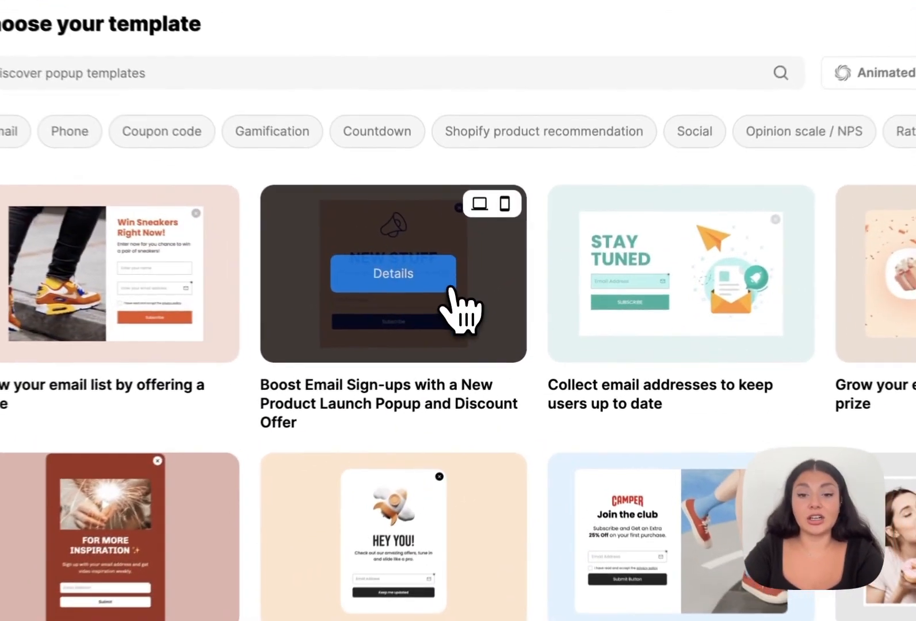
click(482, 298)
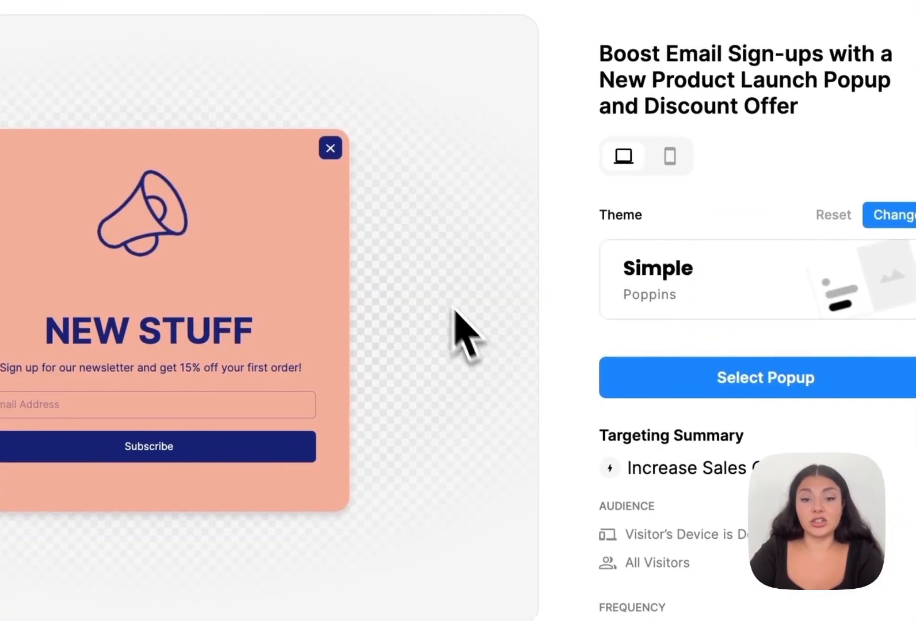
click(657, 390)
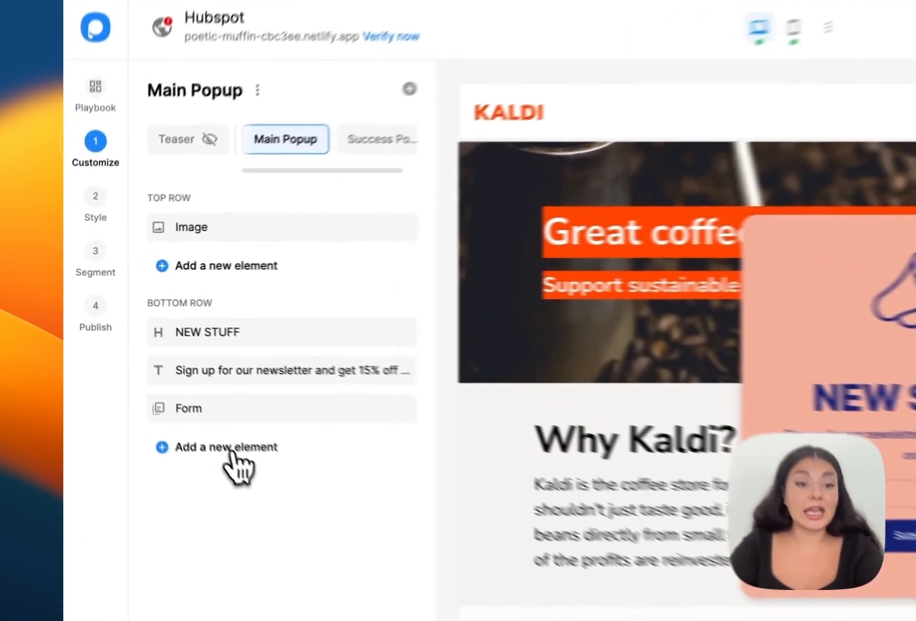
Review the popup's addable elements and input fields, then open the Form element's settings.
click(164, 379)
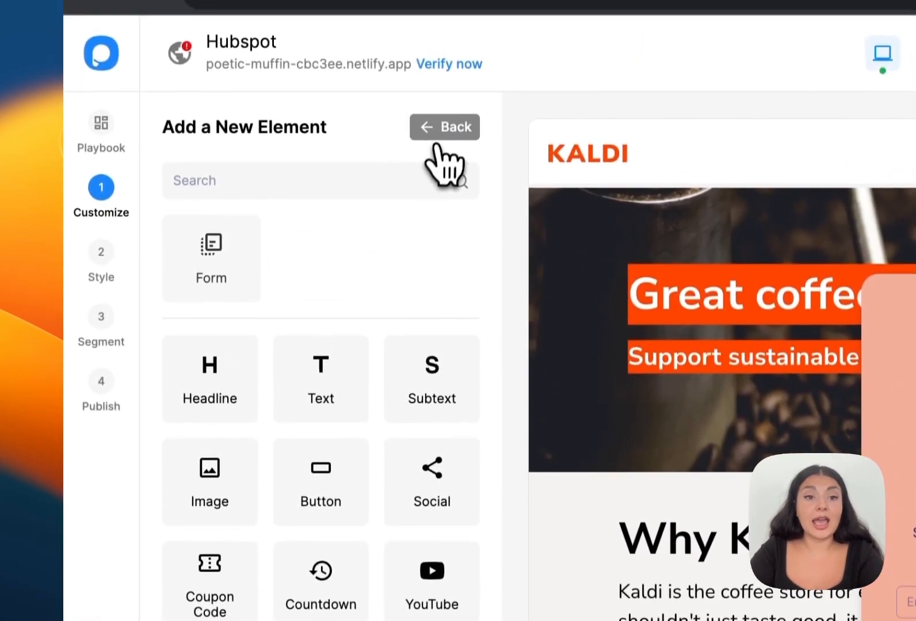
click(438, 63)
click(363, 446)
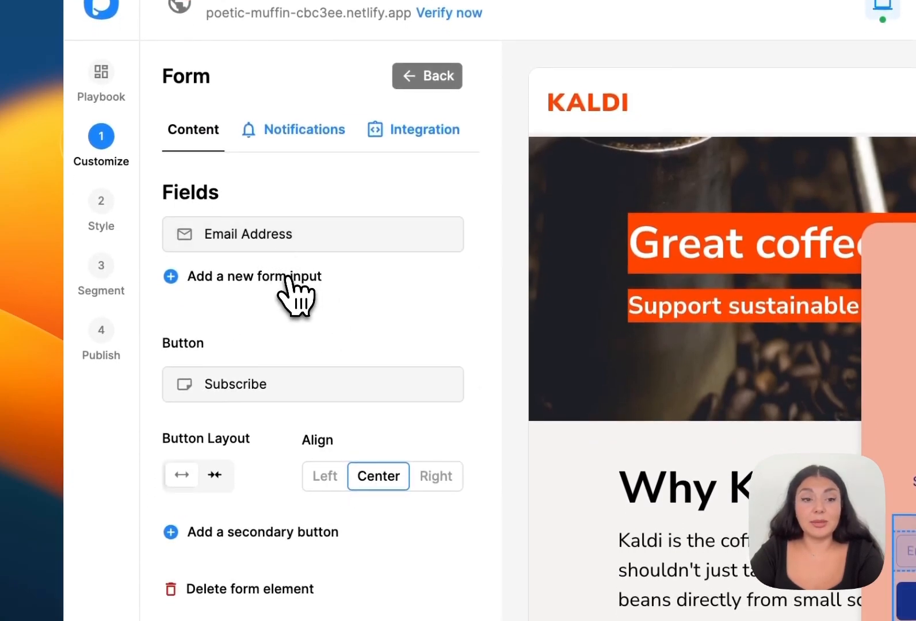
click(297, 297)
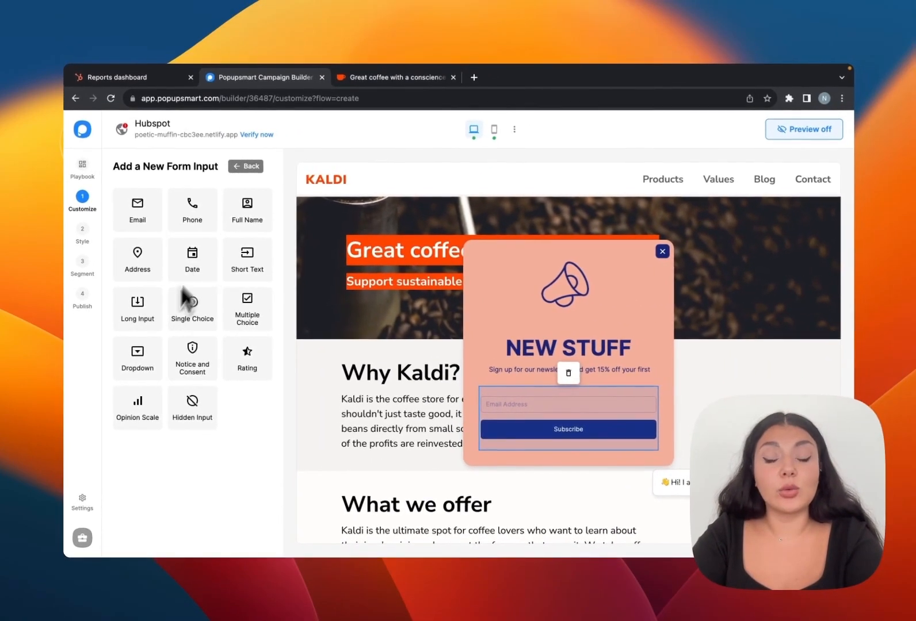
click(334, 331)
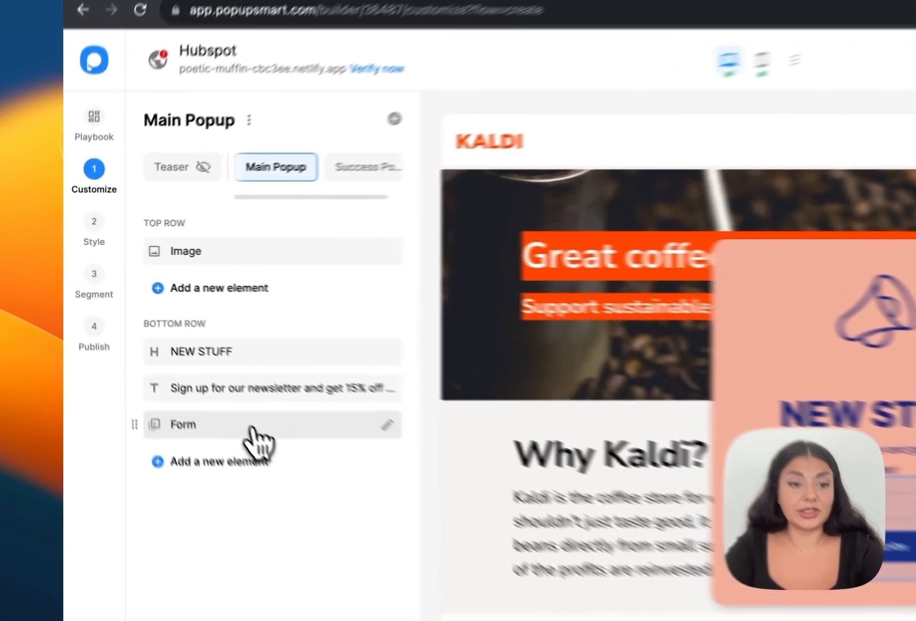
click(180, 356)
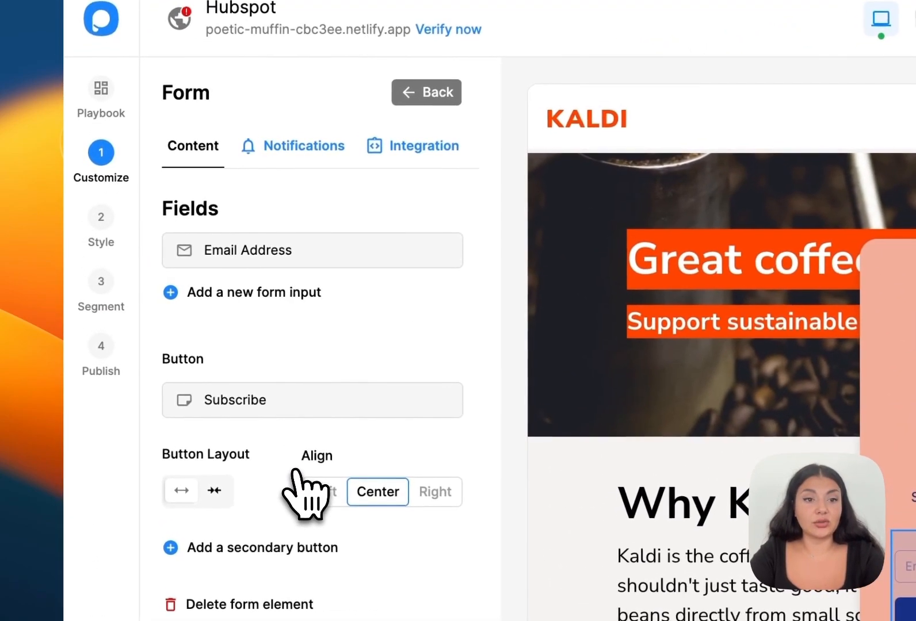
mouse_move(407, 158)
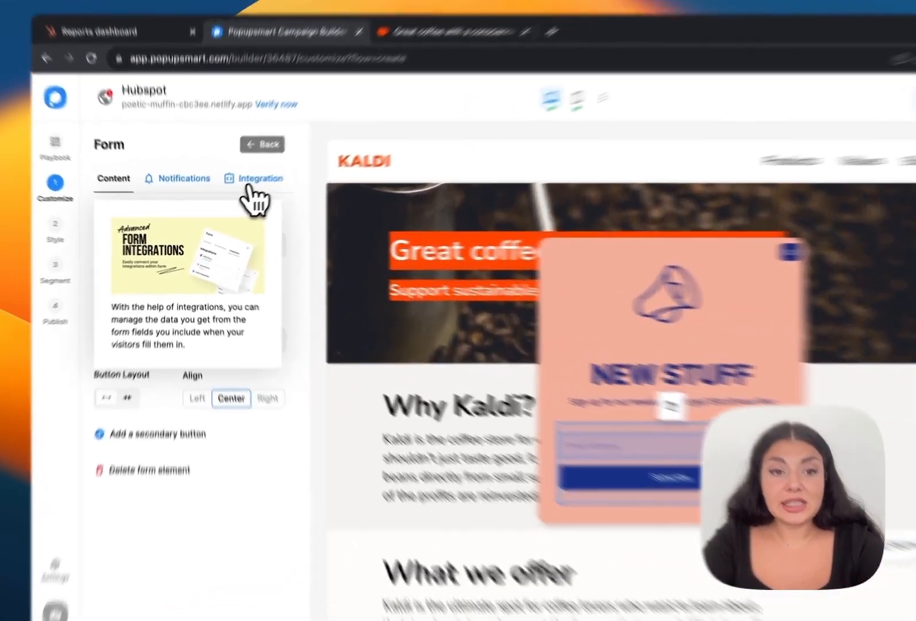
Add a HubSpot integration to the signup form and check its still-empty Select API list.
click(234, 198)
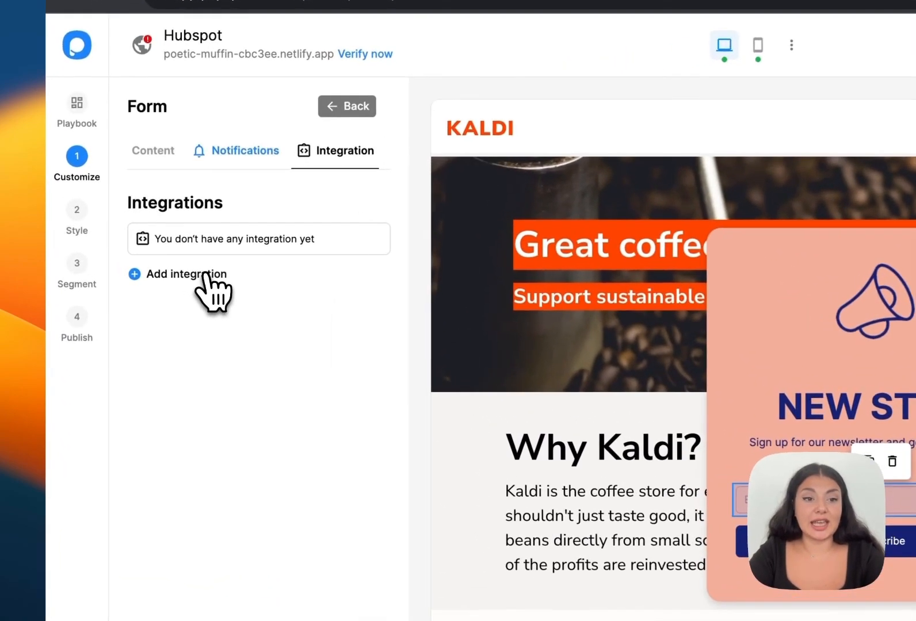
click(206, 276)
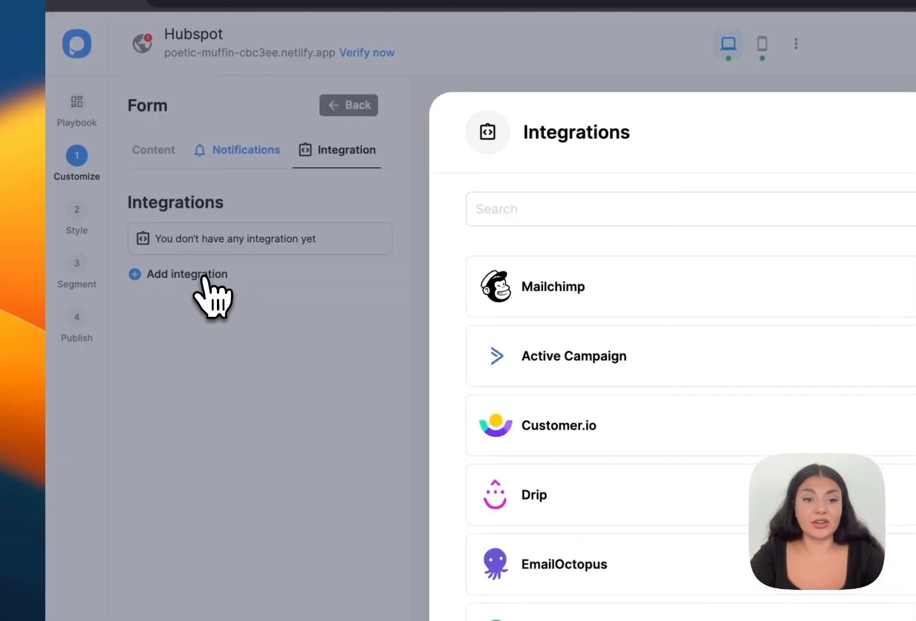
scroll(736, 420, down, 4)
scroll(444, 351, down, 1)
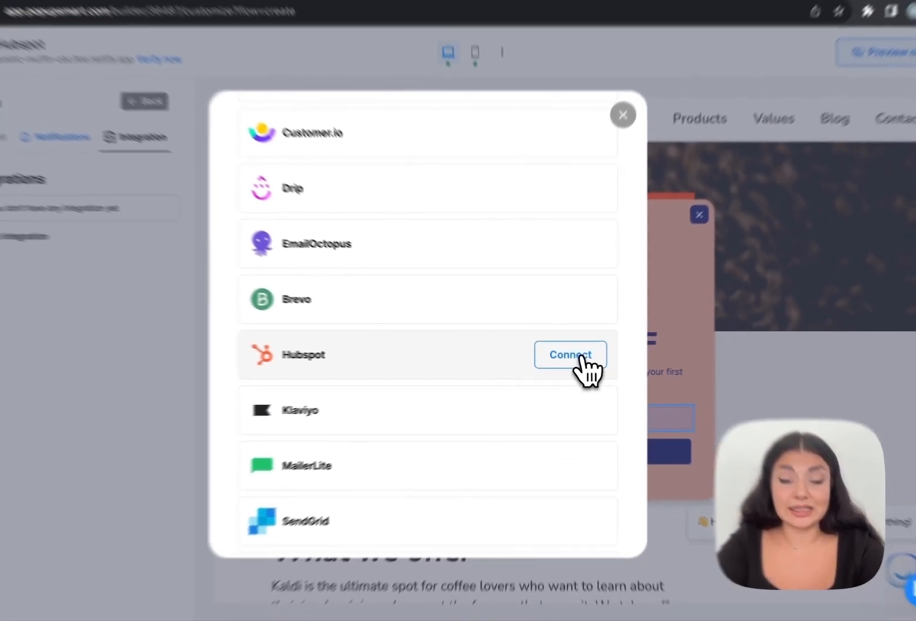
click(590, 357)
click(384, 380)
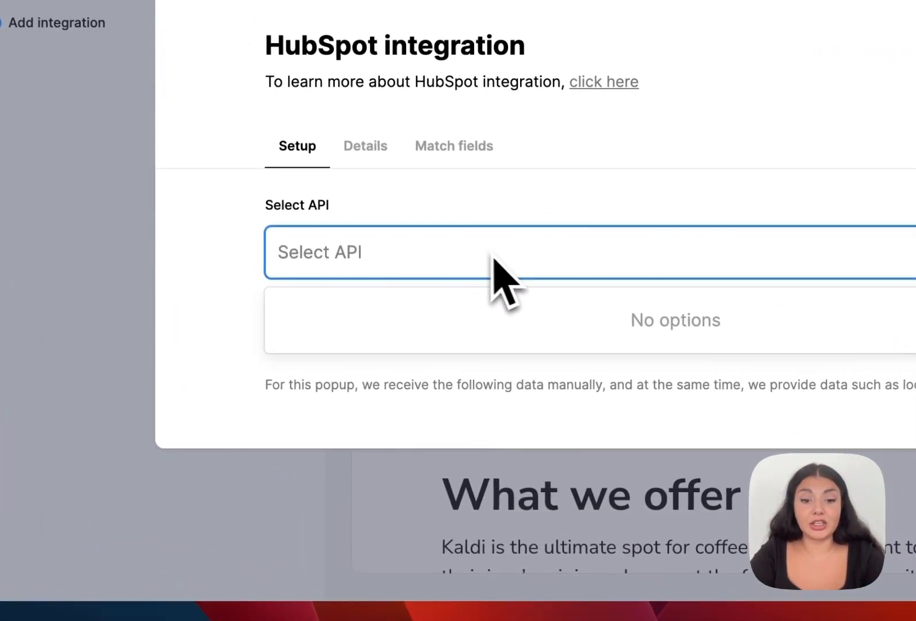
click(535, 258)
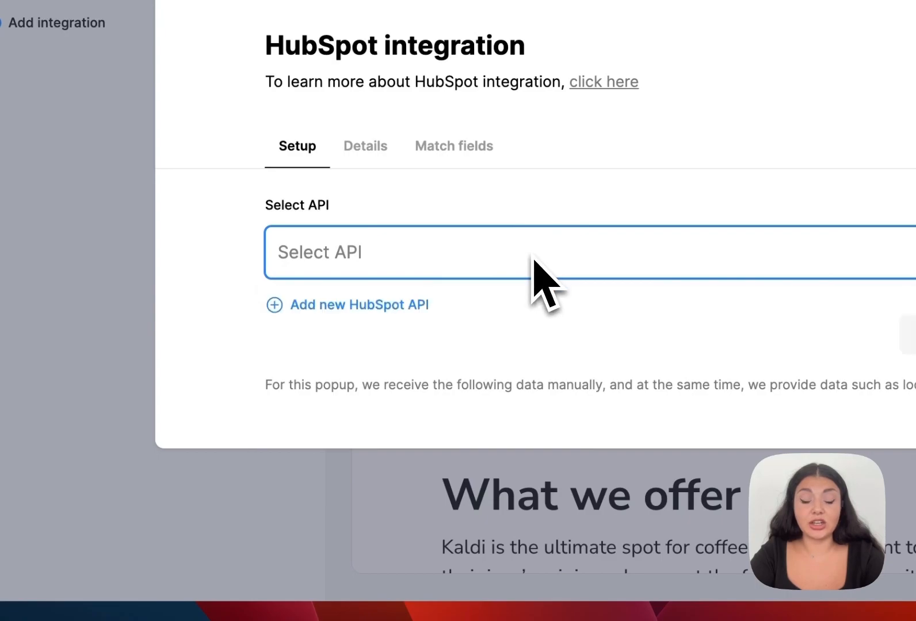
Start a new HubSpot API authorization and choose the Popupsmart HubSpot account.
click(362, 312)
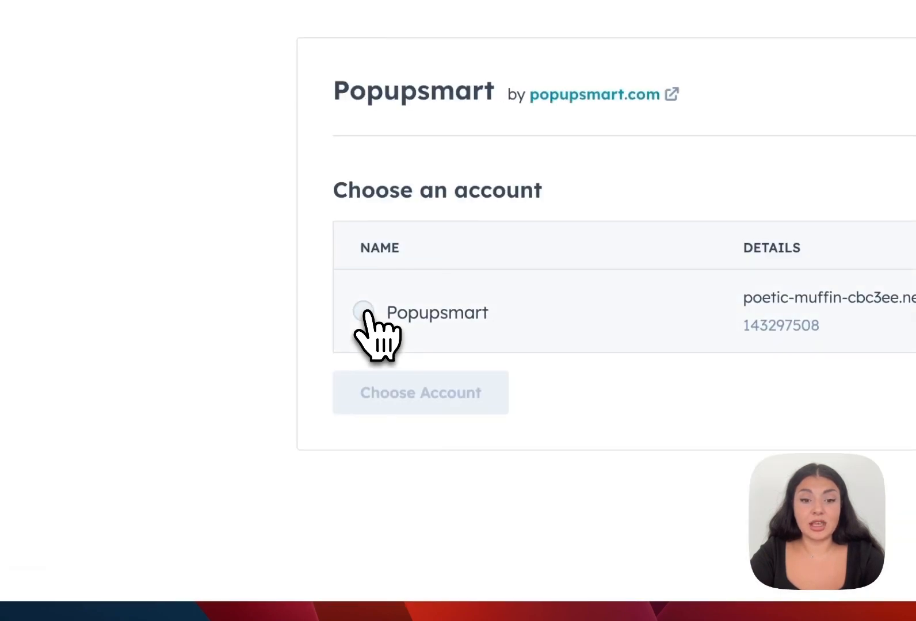
click(365, 312)
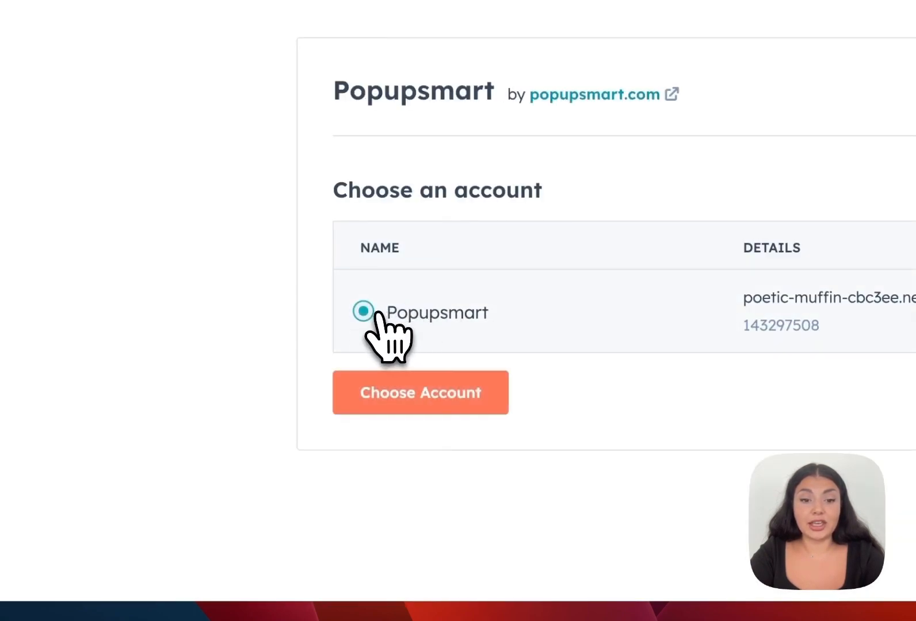
click(417, 375)
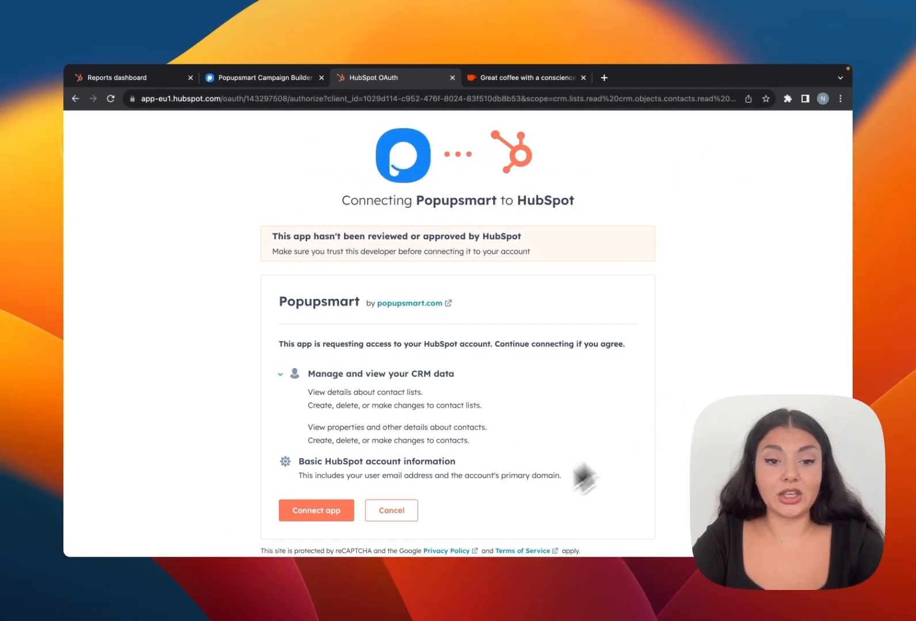
Authorize Popupsmart in HubSpot and keep HubSpot Connection - 1 as the API.
click(302, 514)
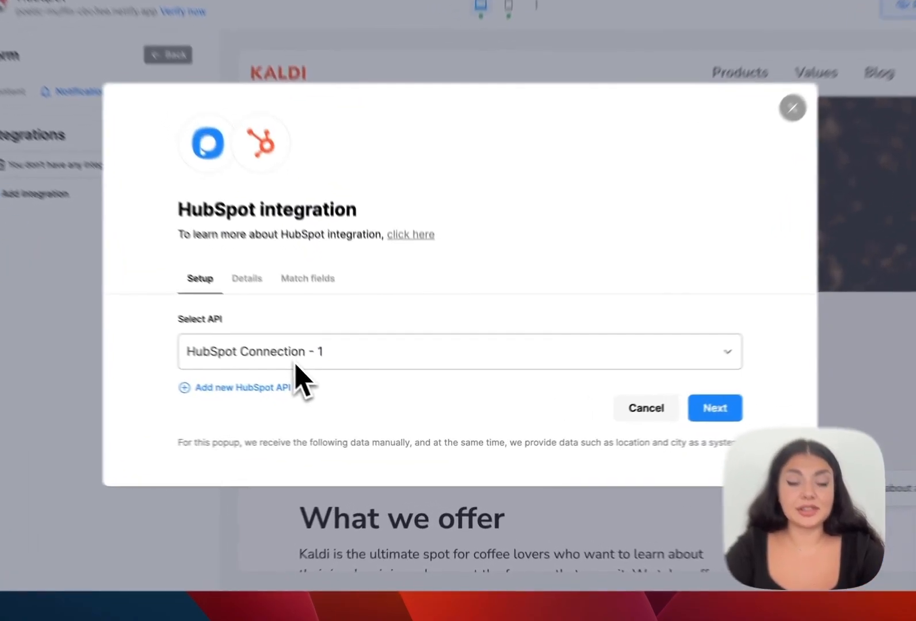
click(338, 391)
click(271, 352)
click(591, 394)
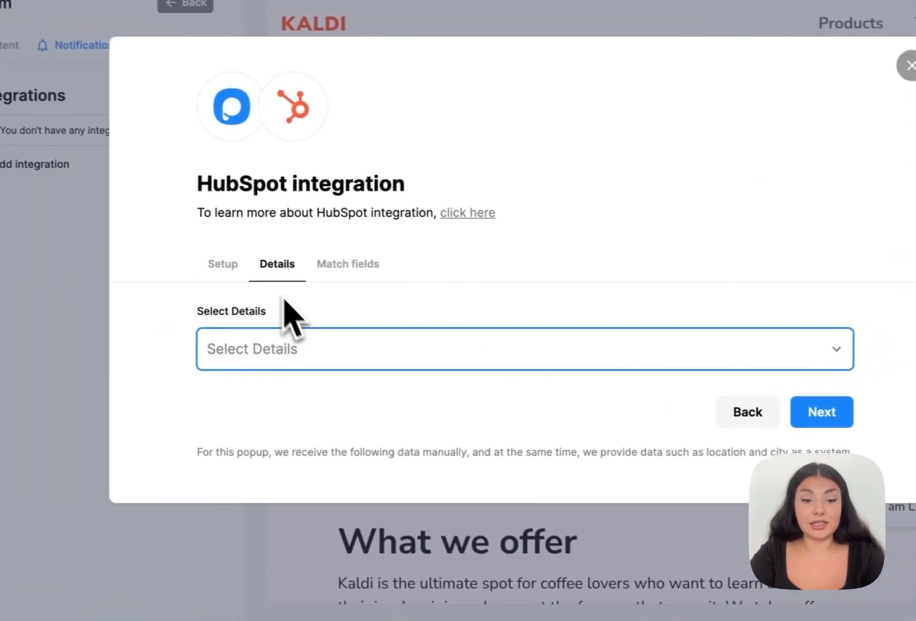
Send signups to the PS list and continue to field matching.
click(307, 354)
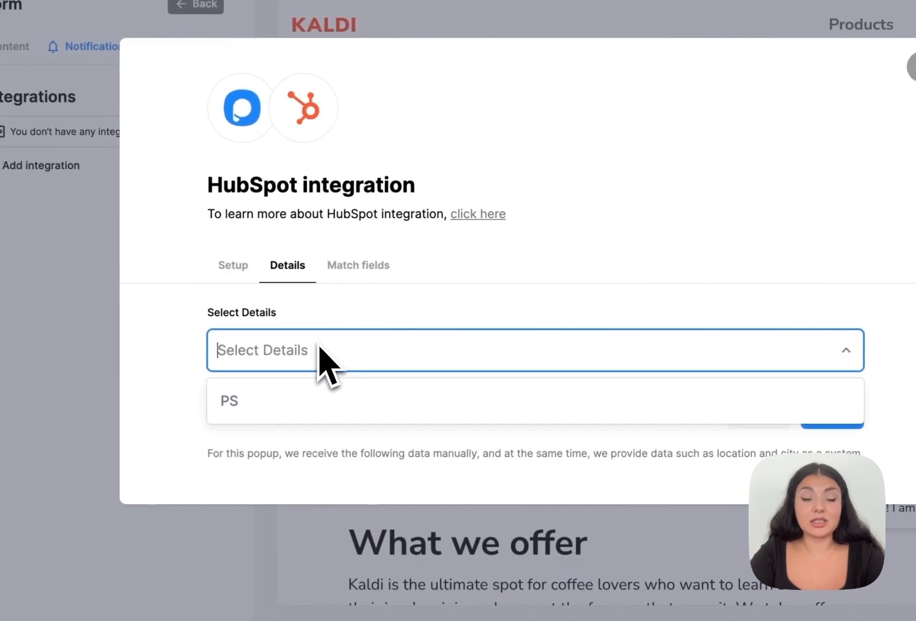
click(307, 403)
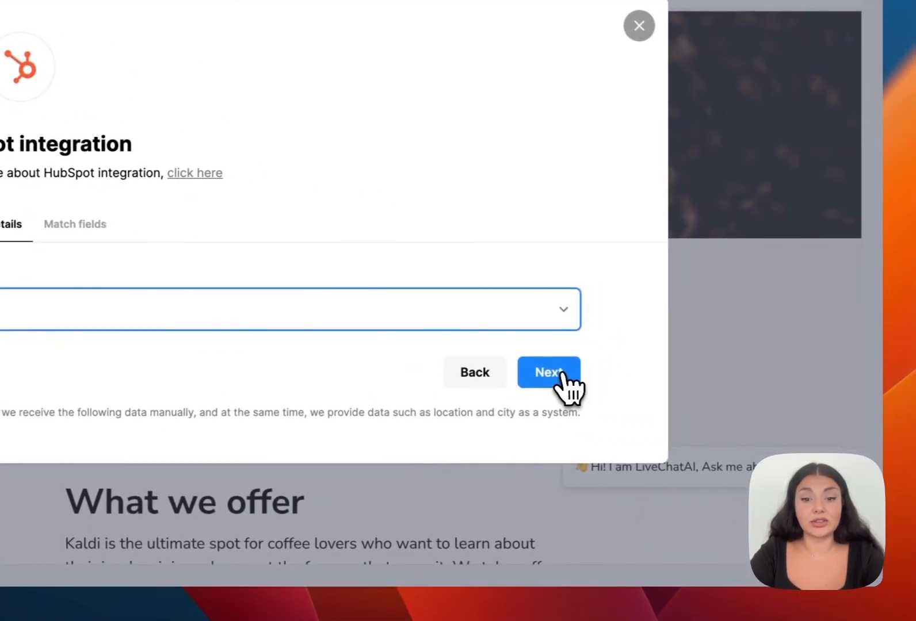
click(561, 377)
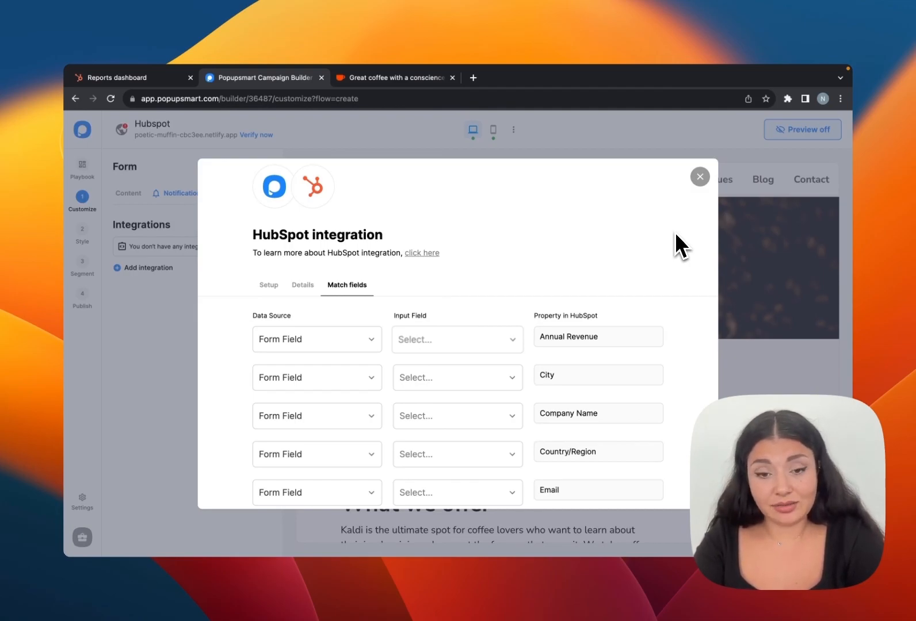
Map email_input_B941K to HubSpot's Email property and save the integration.
scroll(648, 284, down, 4)
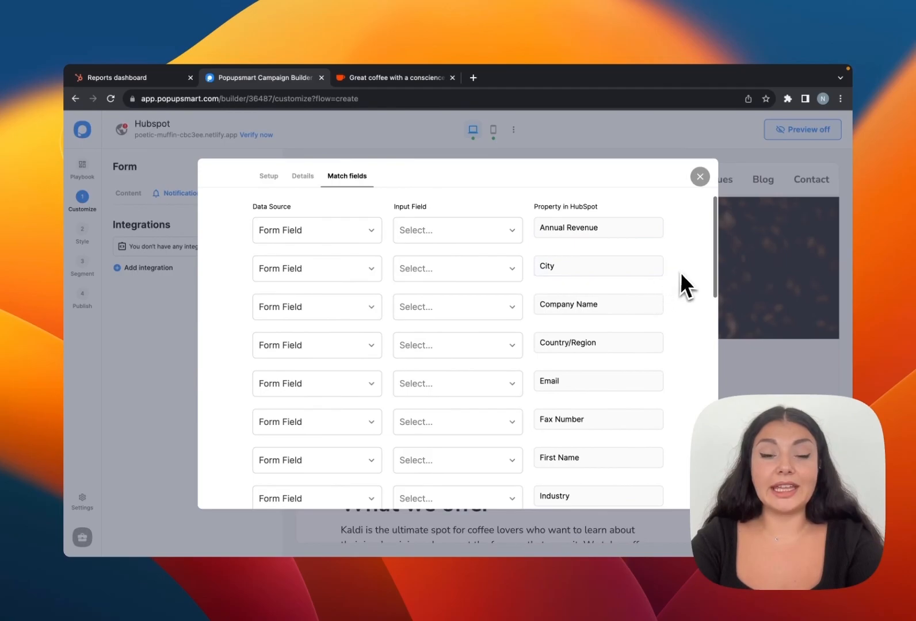
scroll(683, 271, down, 3)
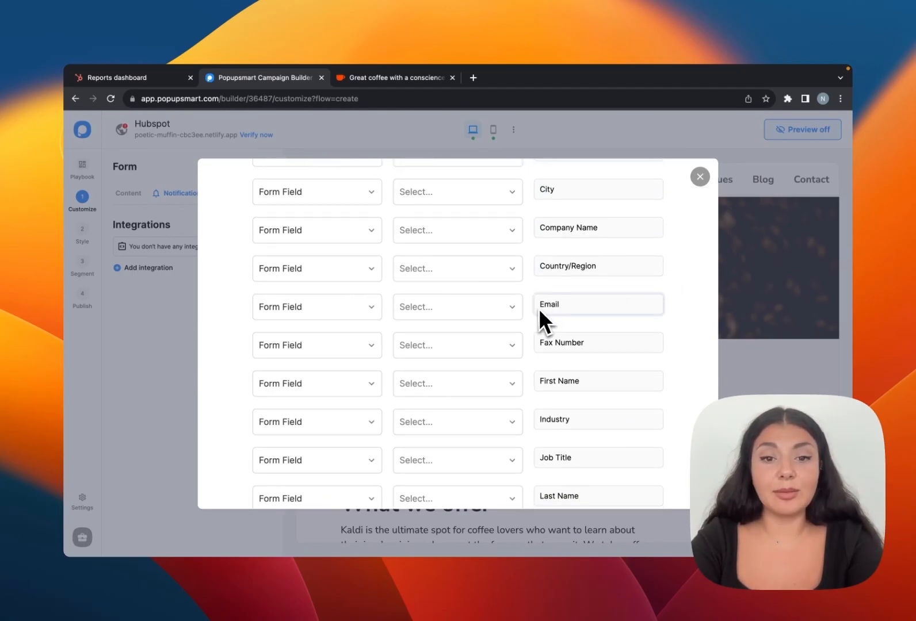
click(498, 308)
click(492, 331)
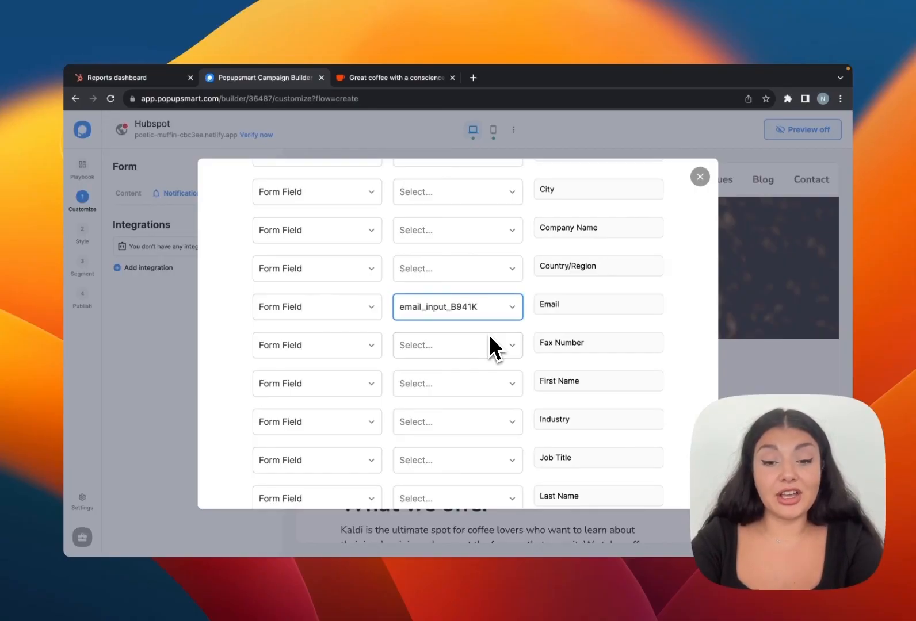
scroll(488, 335, down, 1)
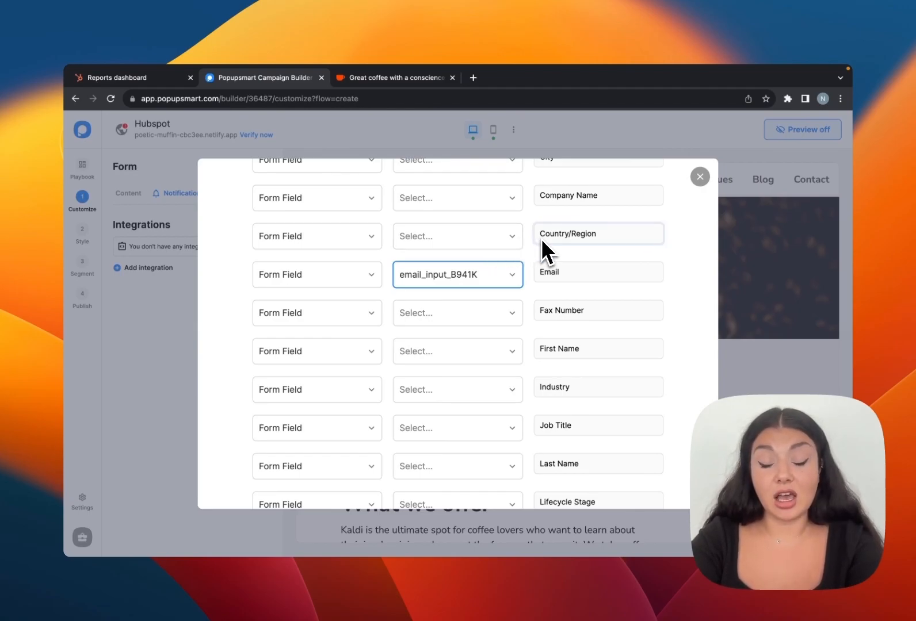
scroll(546, 250, down, 10)
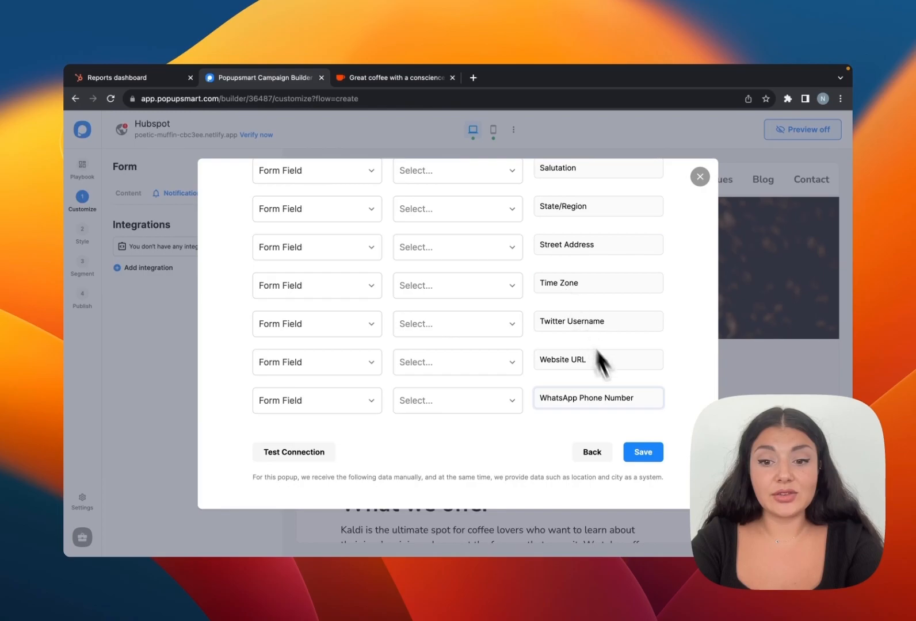
click(643, 452)
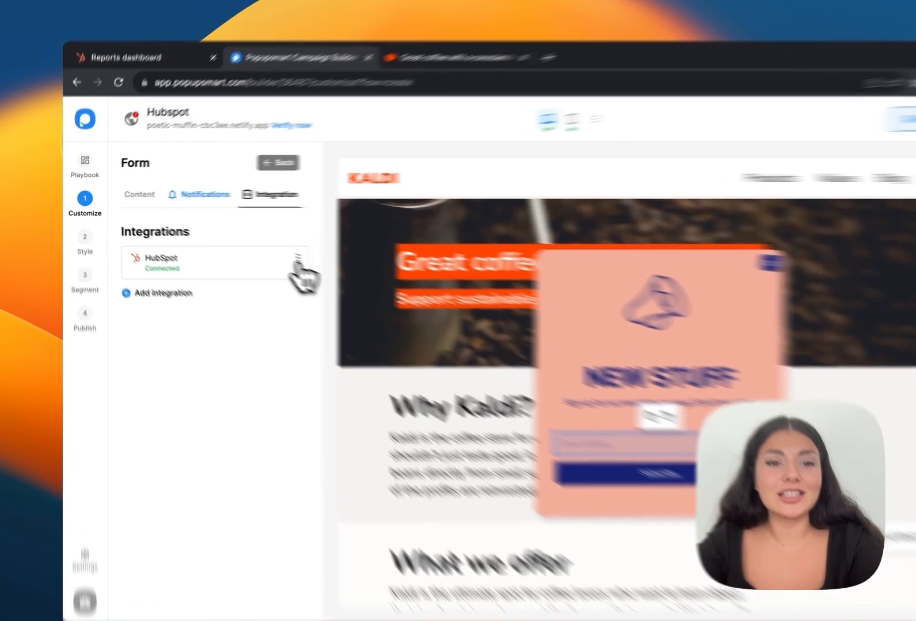
Review the HubSpot integration options and campaign settings, and publish the Hubspot campaign.
click(263, 247)
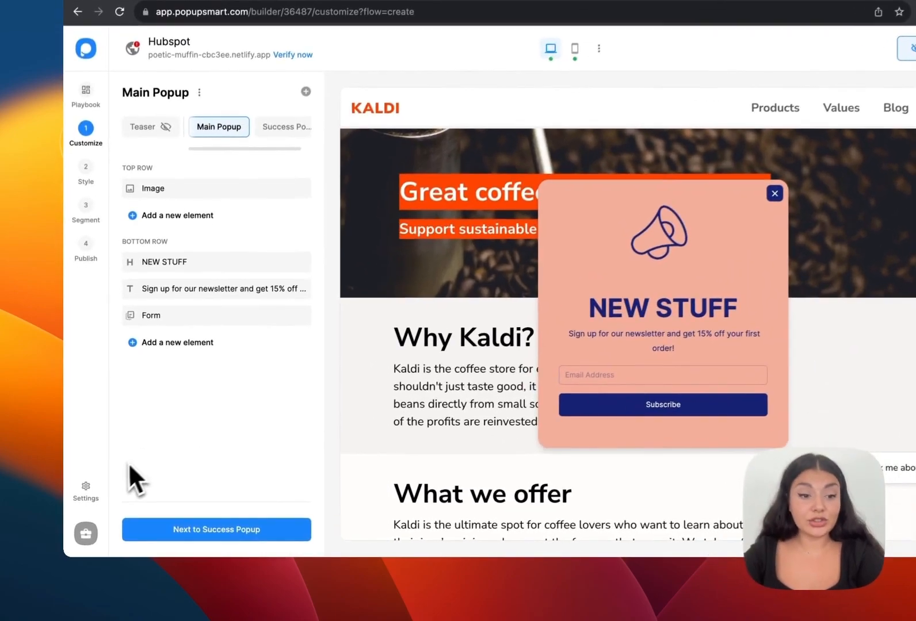
click(89, 489)
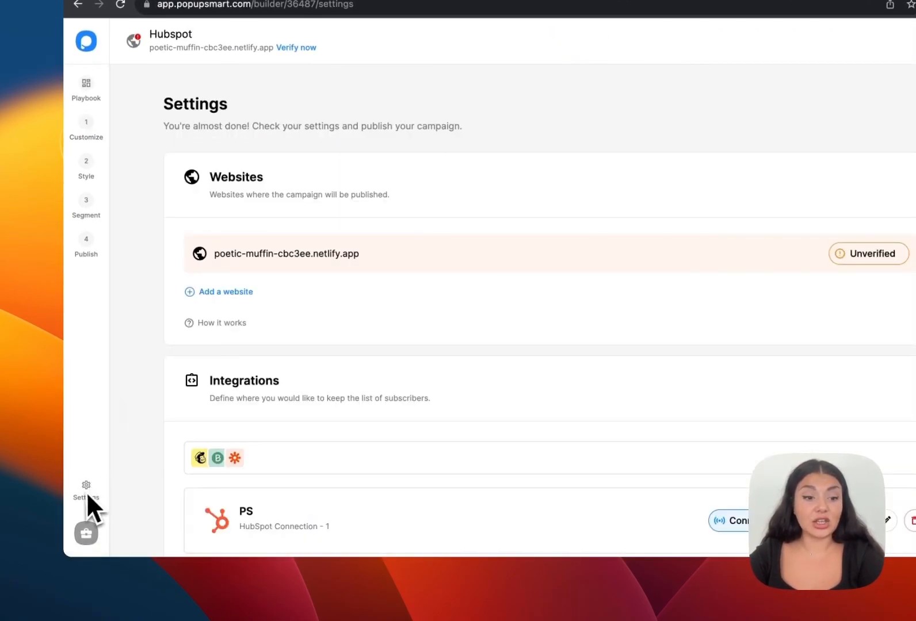
scroll(182, 460, down, 5)
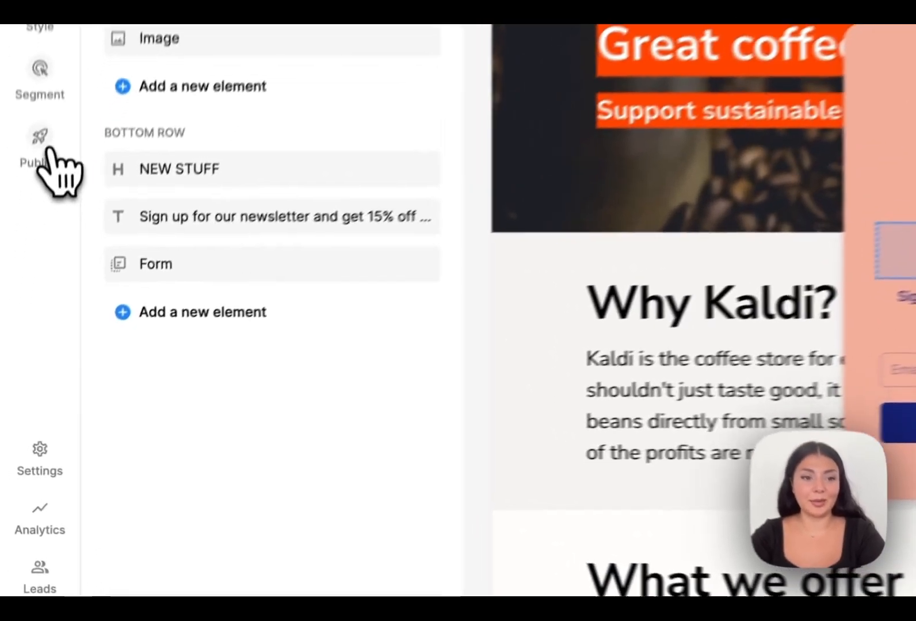
click(21, 293)
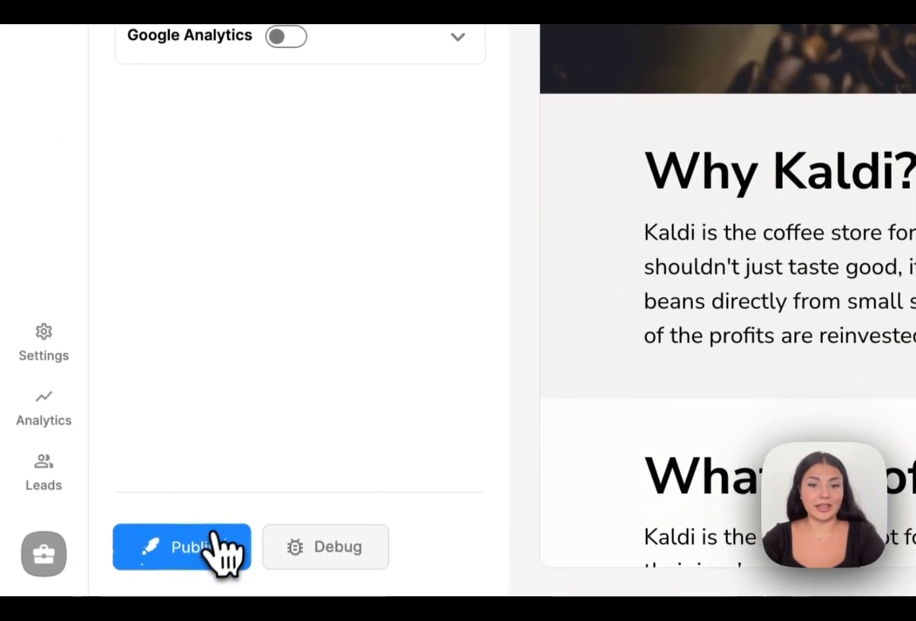
click(214, 538)
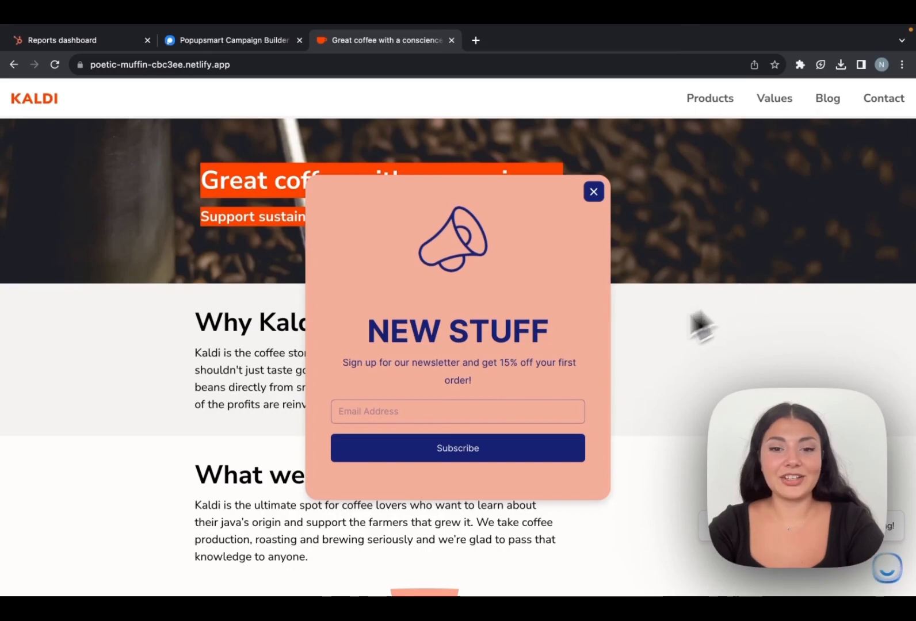
Subscribe a test email address through the NEW STUFF popup and dismiss the Success message.
click(519, 410)
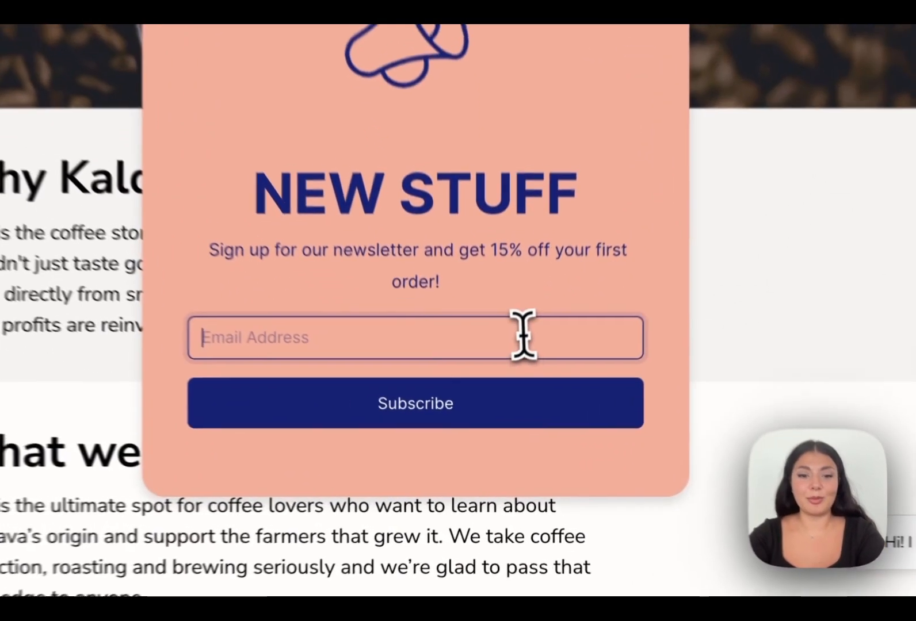
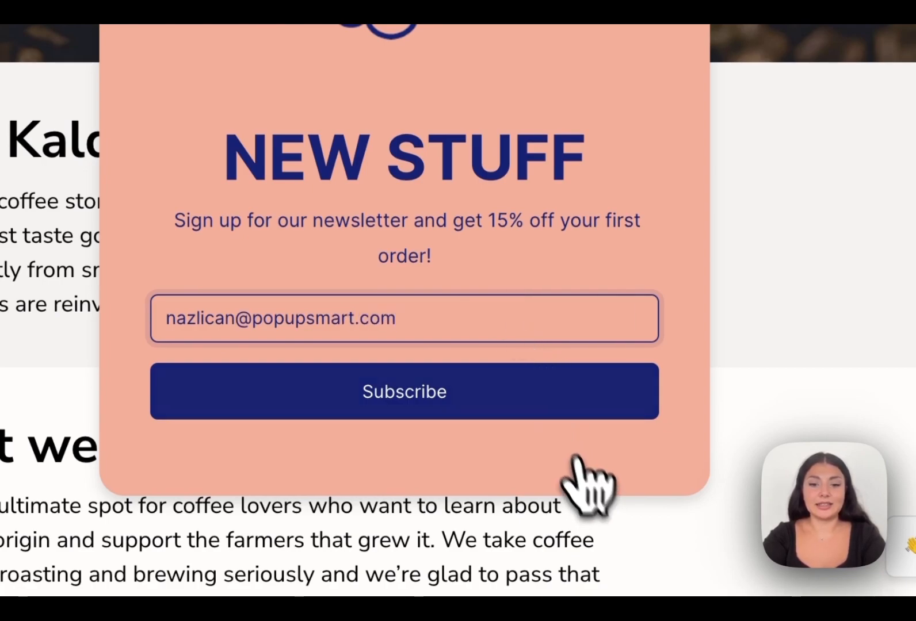
click(527, 397)
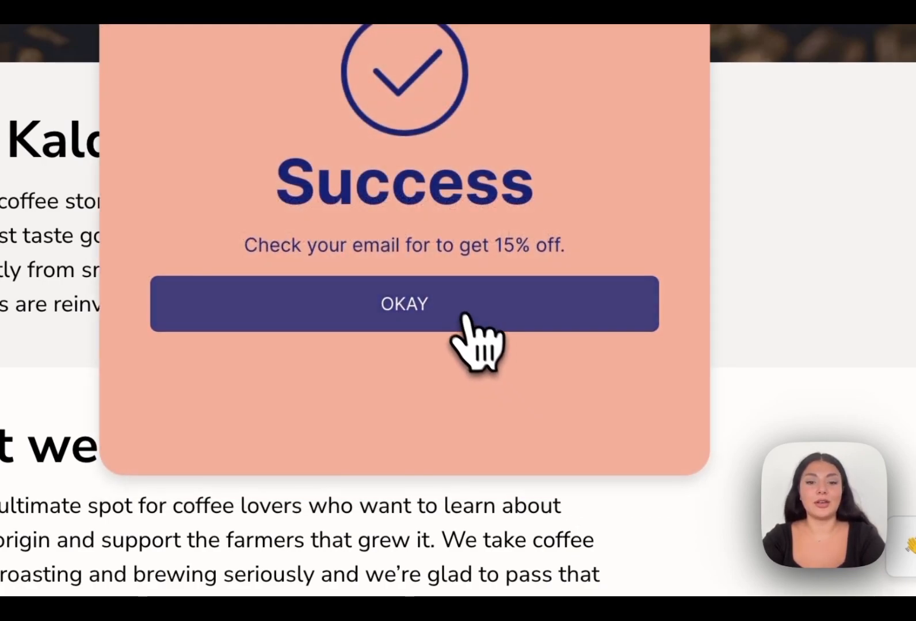
click(463, 316)
scroll(454, 327, up, 5)
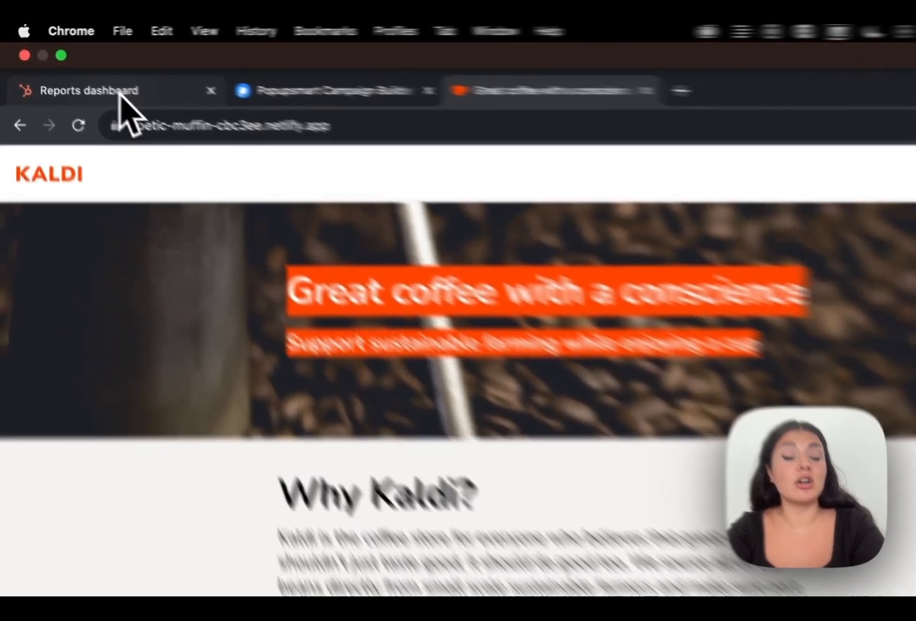
Go to HubSpot's Contacts > Lists and open the PS list.
click(84, 40)
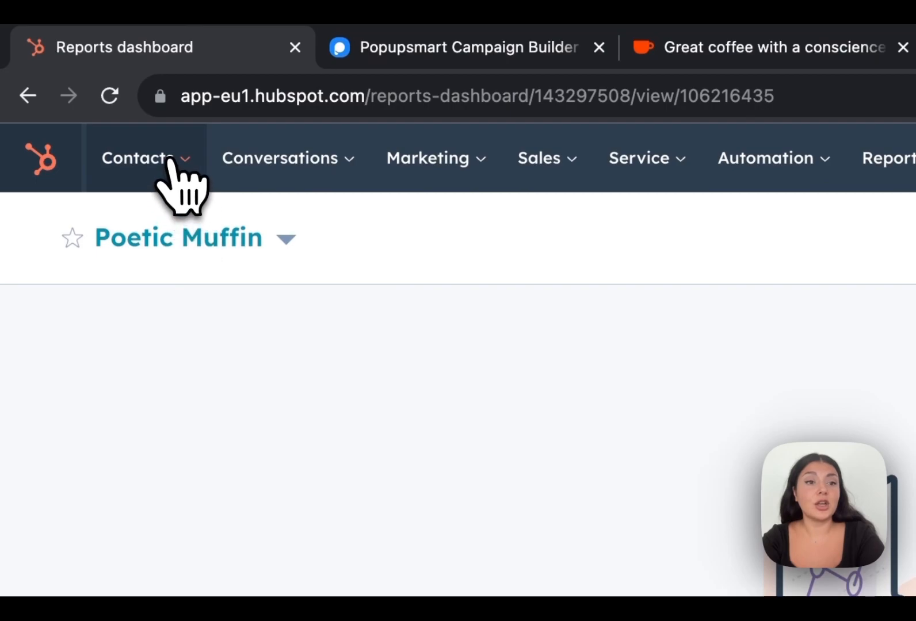
click(166, 219)
click(167, 482)
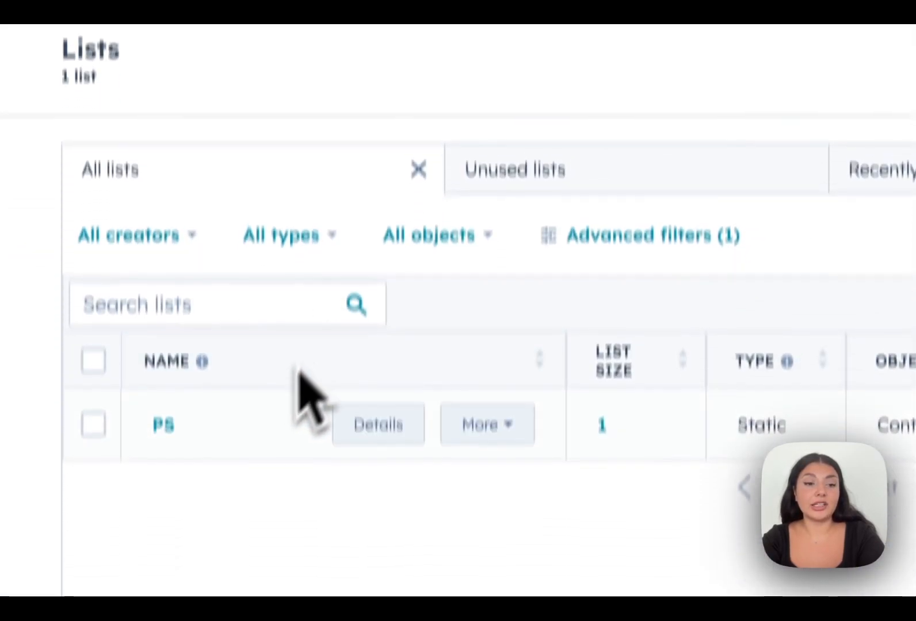
click(163, 345)
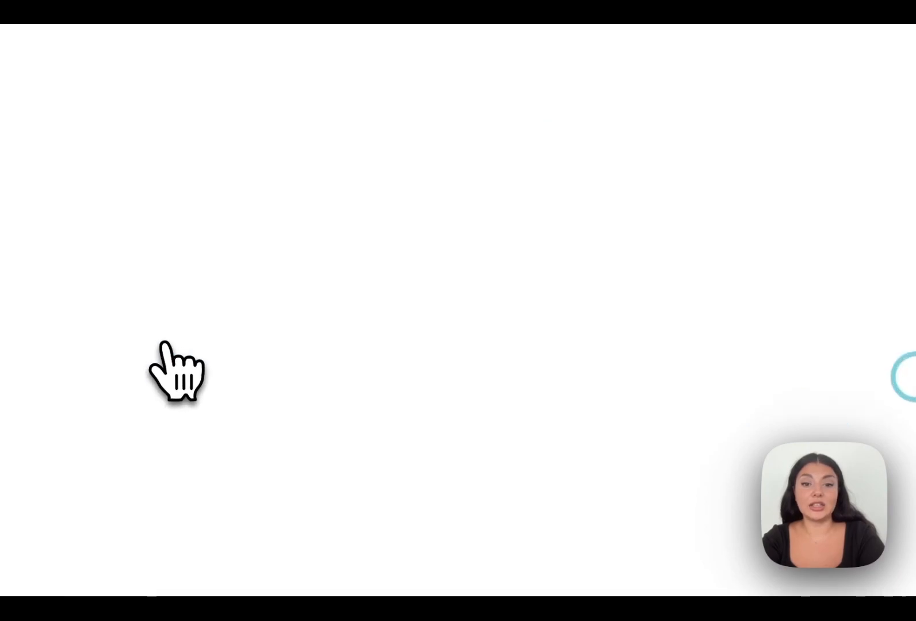